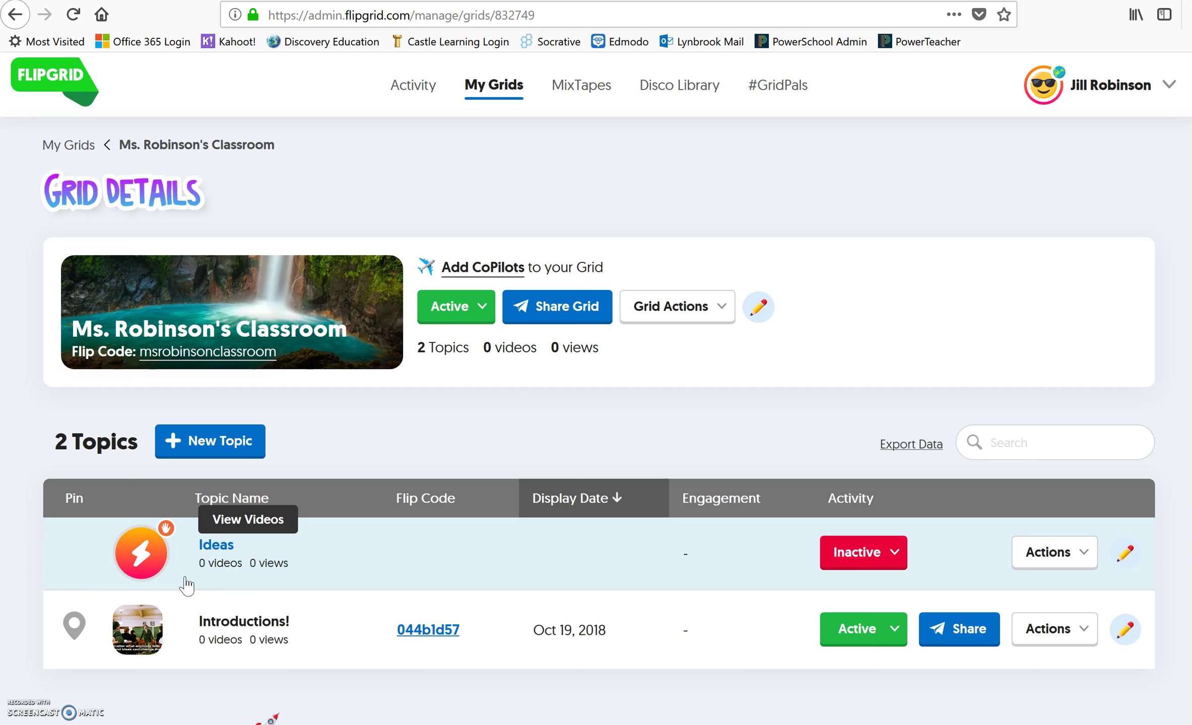
Open the Introductions! topic, examine its status options, and return to the classroom grid's details
click(229, 647)
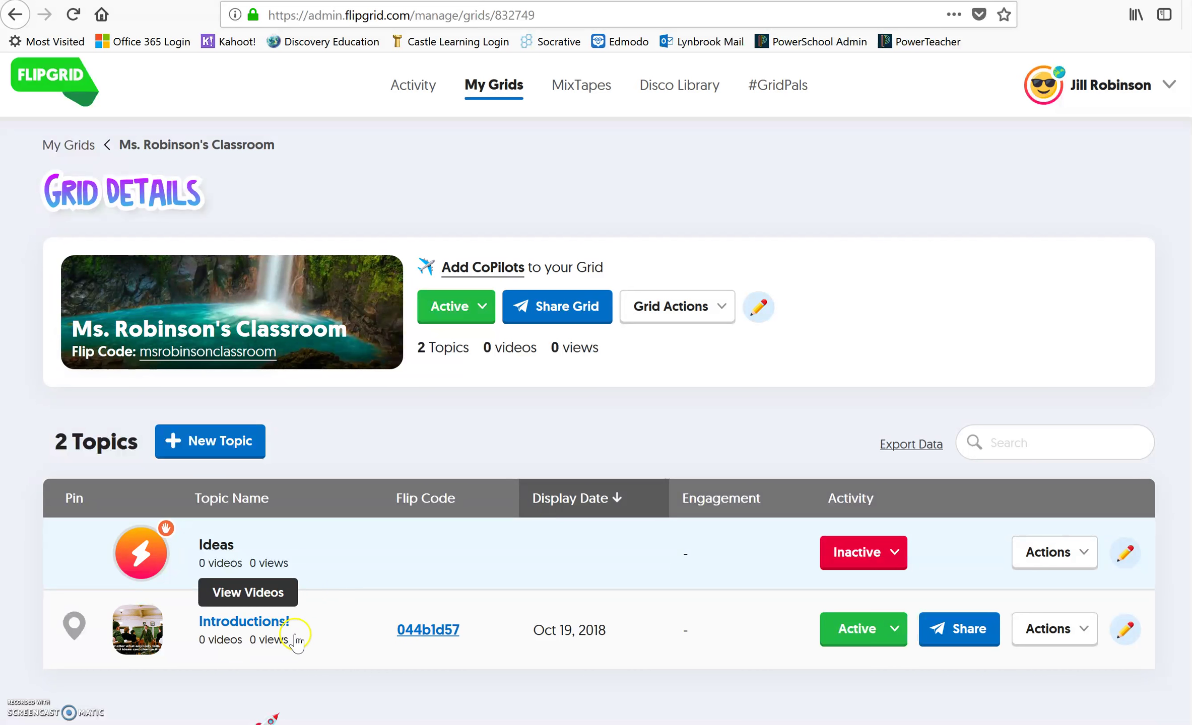
click(278, 632)
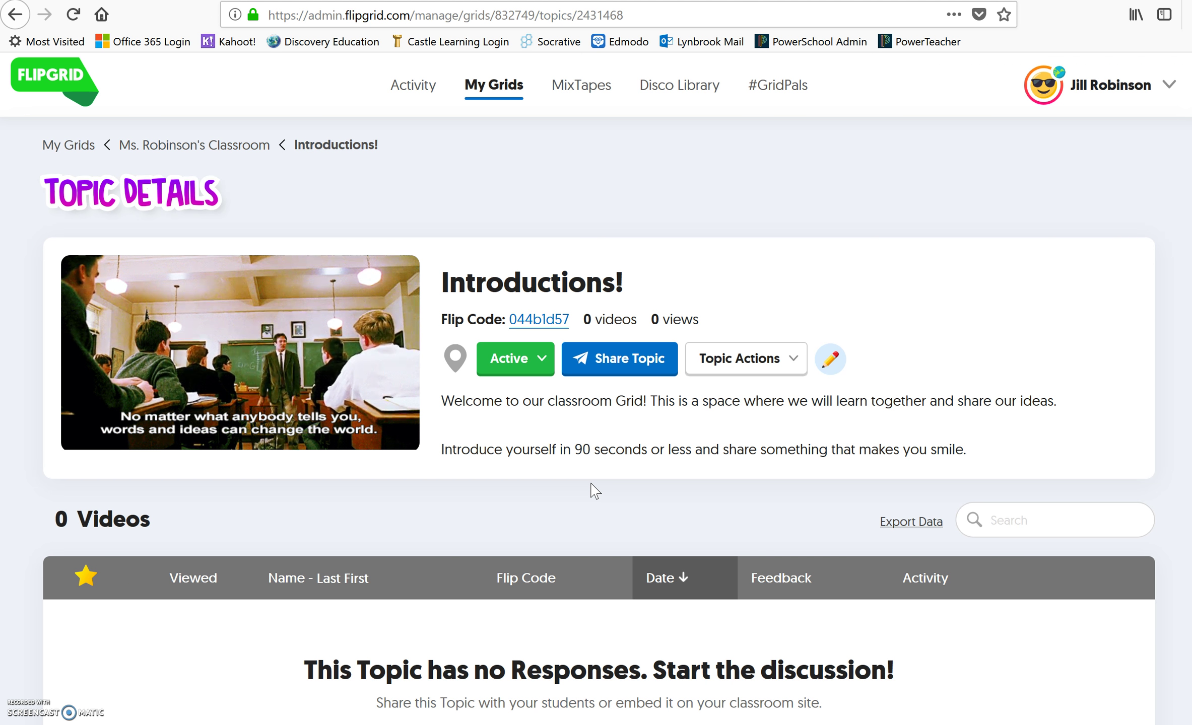
click(539, 375)
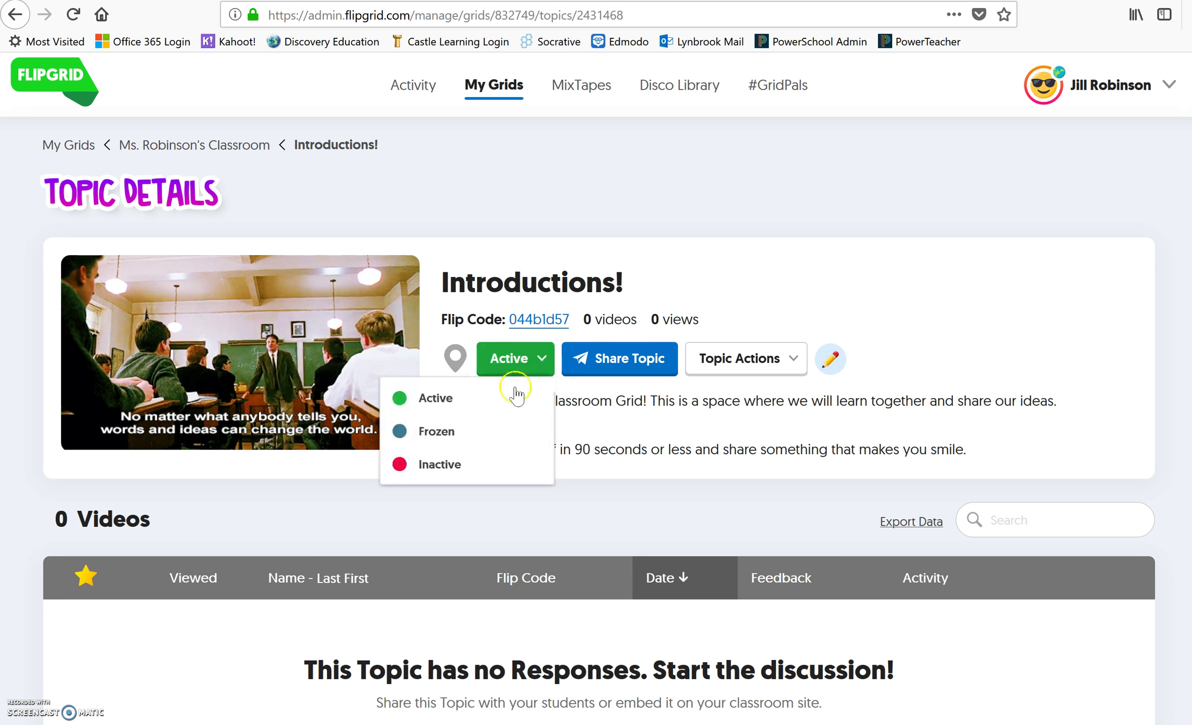
click(456, 442)
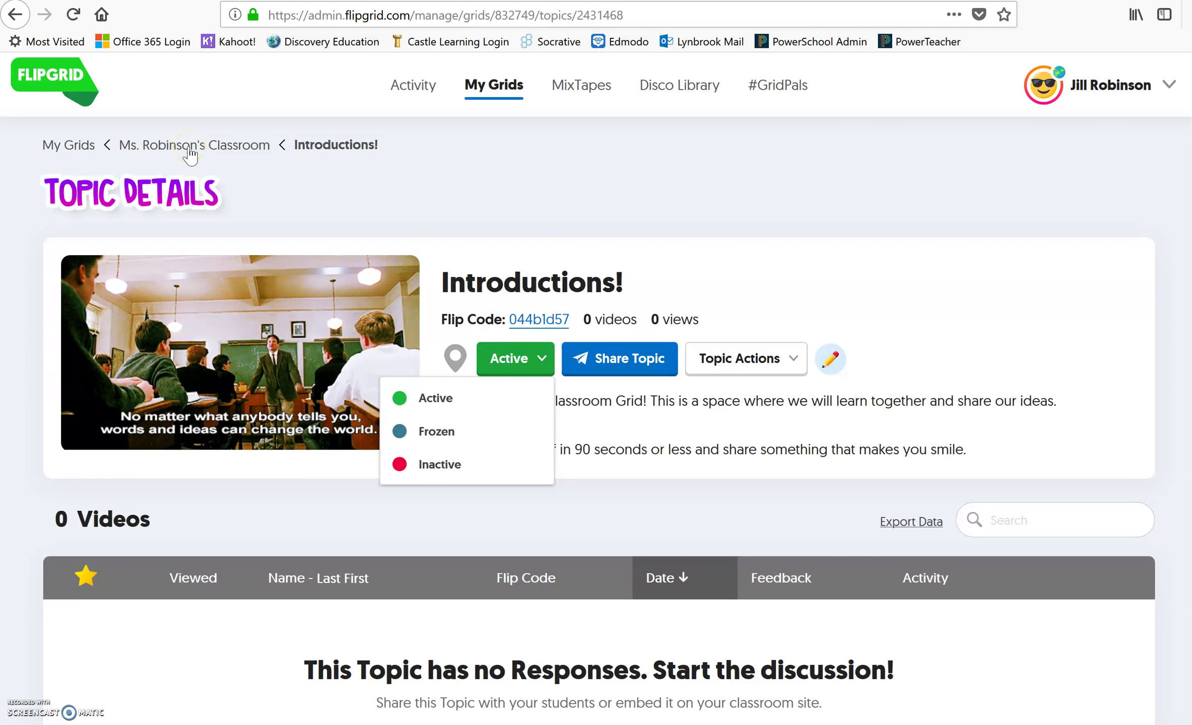
click(190, 150)
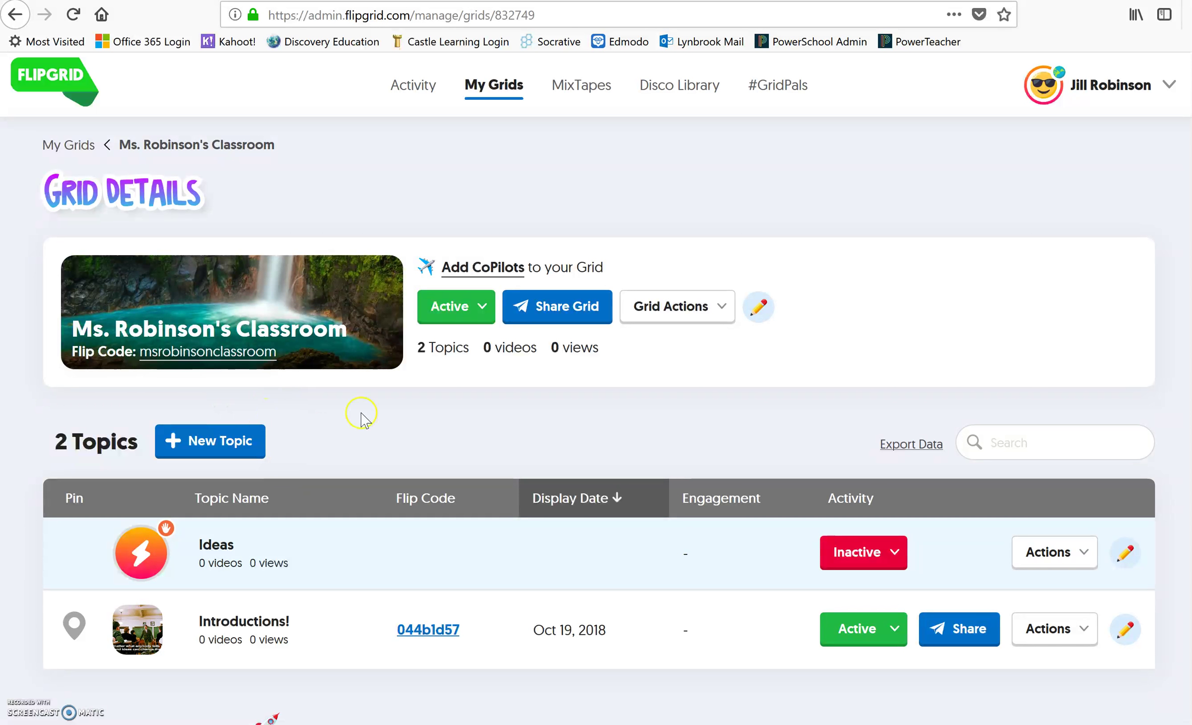
Start a new topic in the classroom grid and title it "Would you Rather"
click(213, 443)
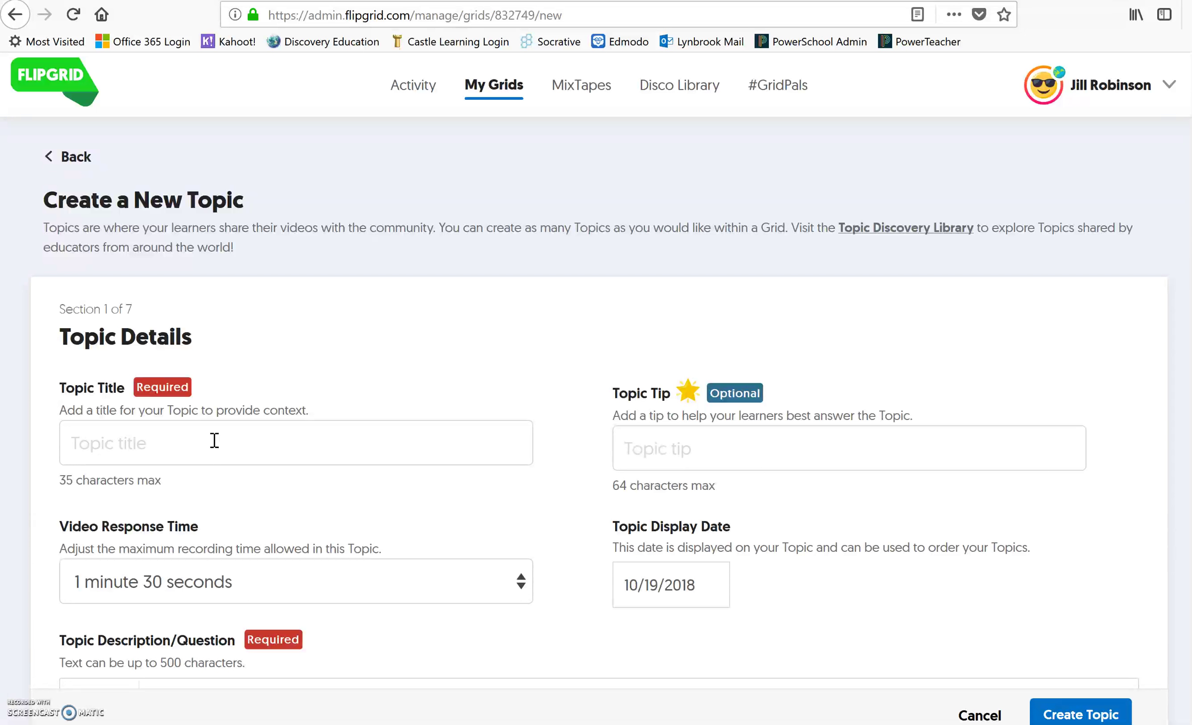
click(214, 441)
text(Would you Rather)
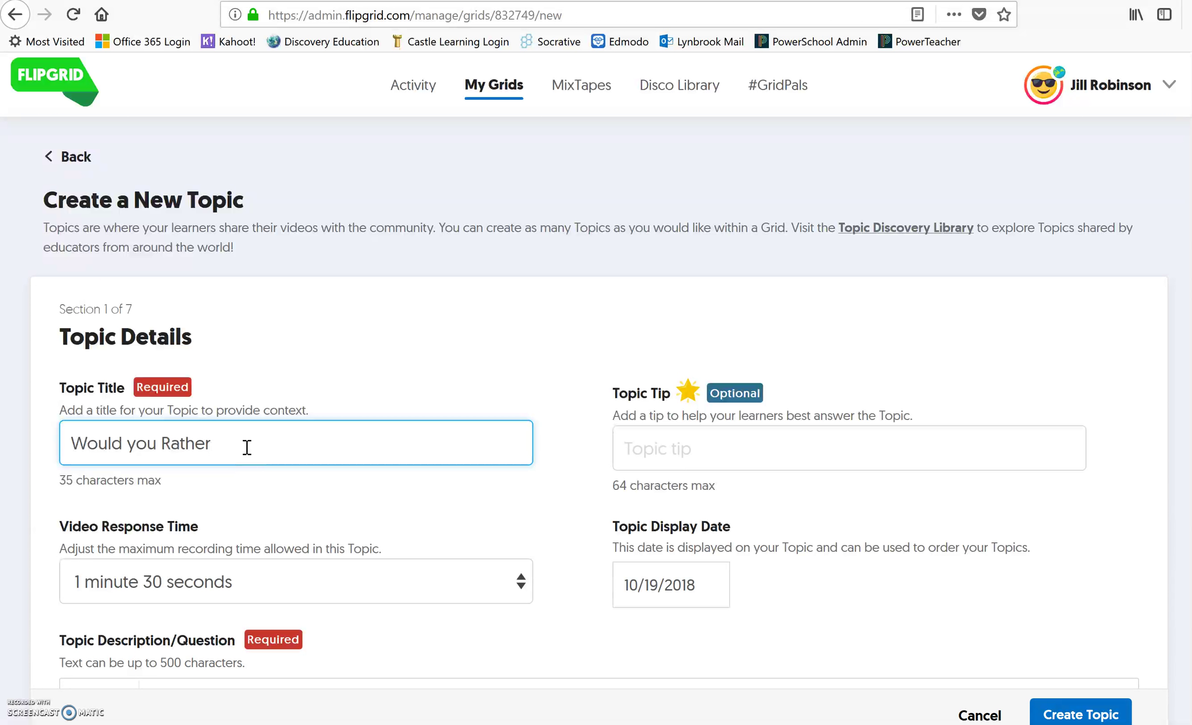
Set the topic's Video Response Time to 1 minute 30 seconds
scroll(629, 445, down, 1)
scroll(630, 445, down, 3)
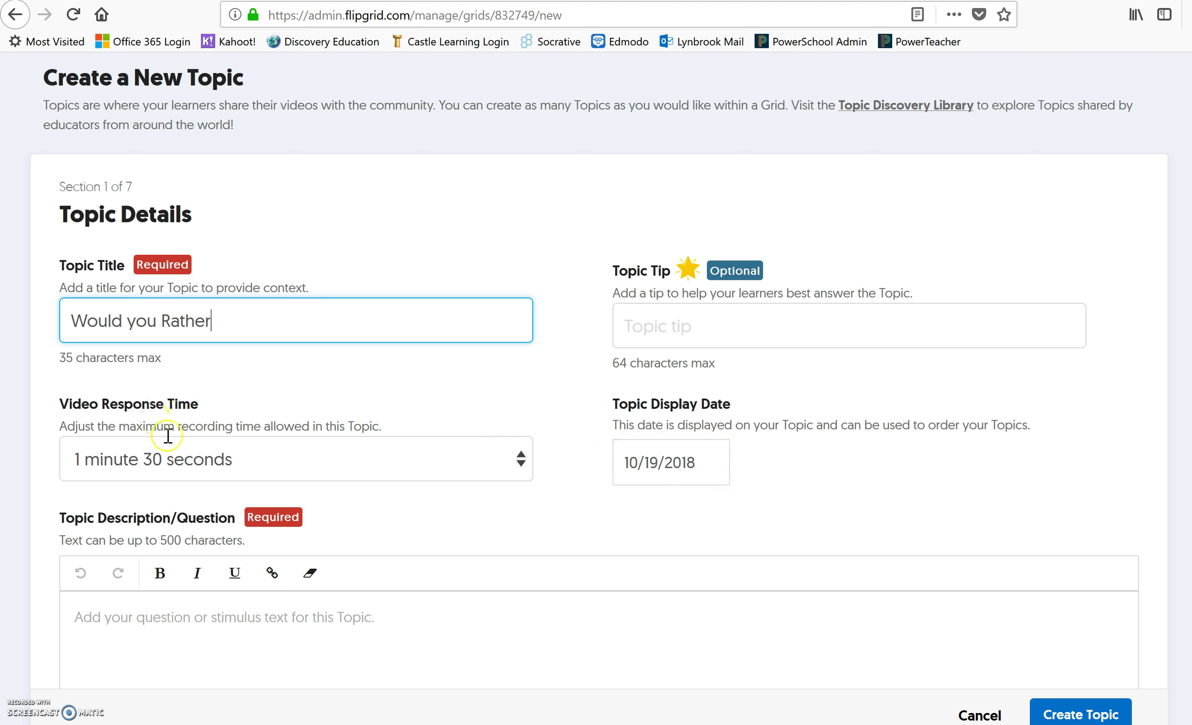
click(400, 472)
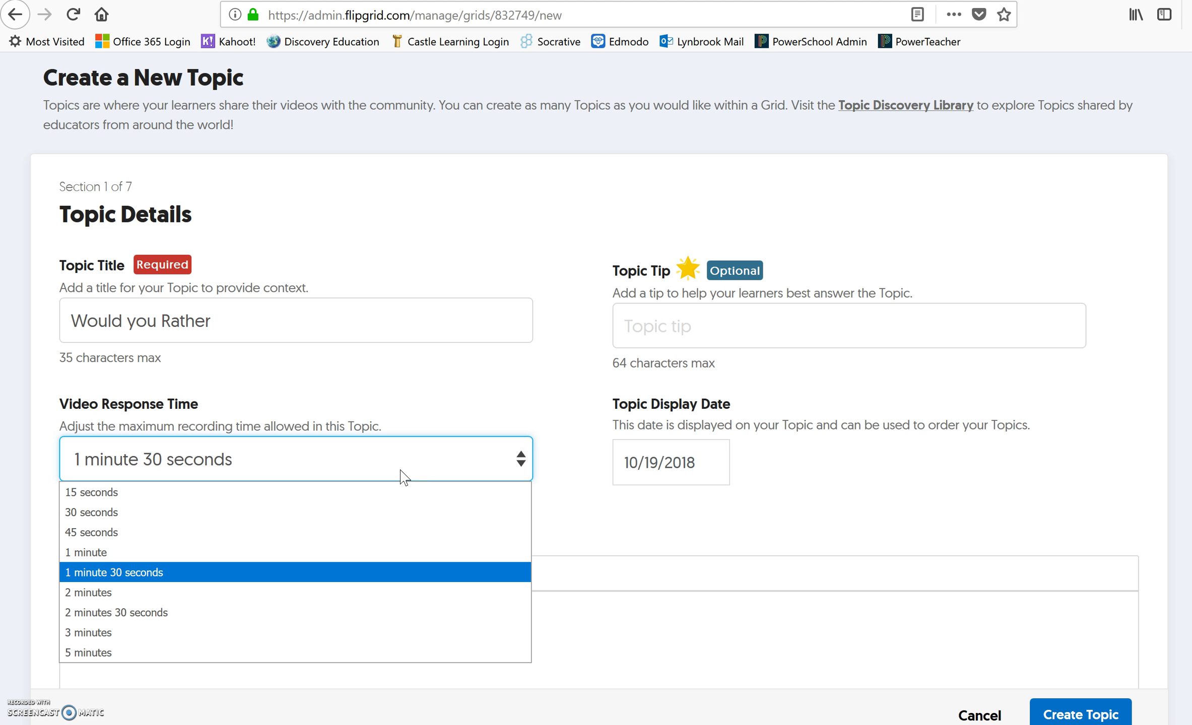
click(136, 572)
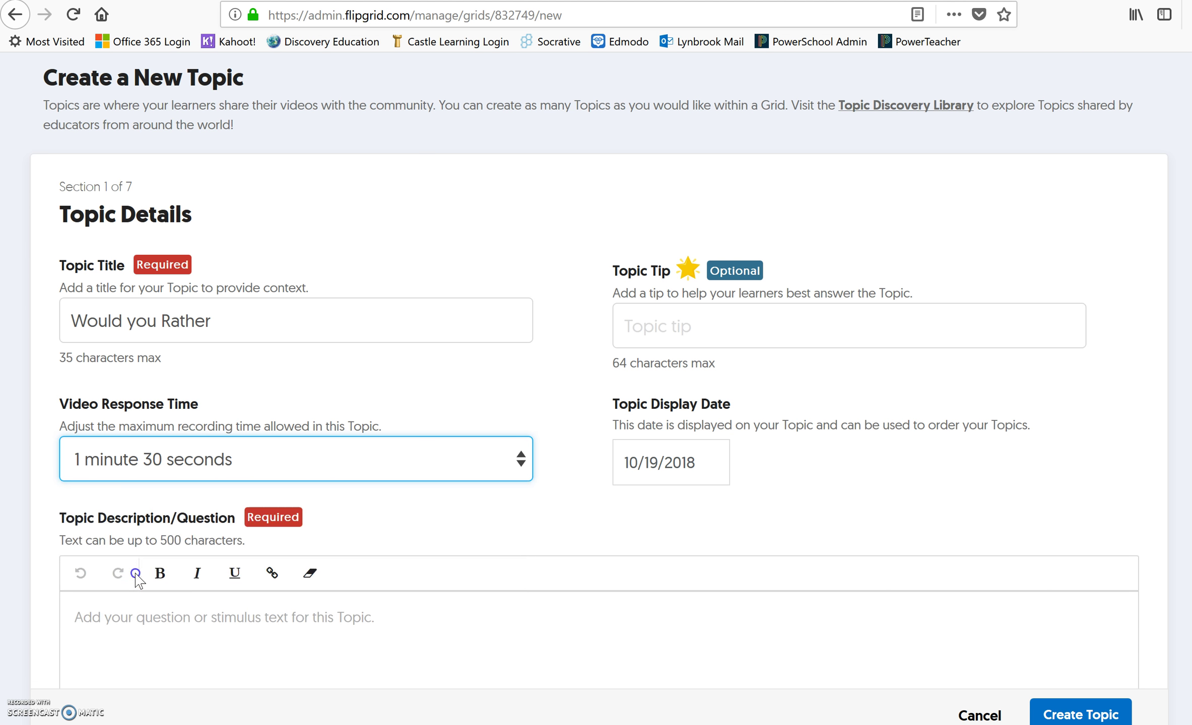
Enter the description "Would you rather buy a pair of jeans at 30% off or get $30 dollars off a pair of jeans? Which is the better deal? Defend your answer with math reasoning."
click(406, 616)
scroll(653, 378, down, 3)
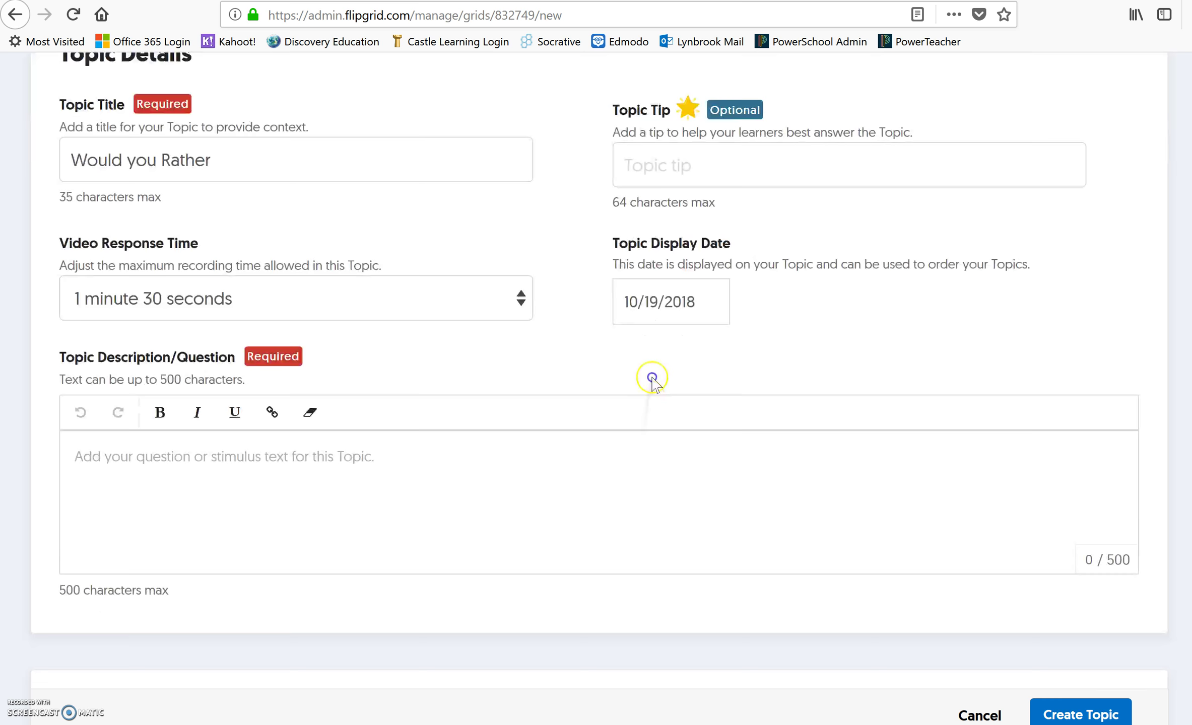
scroll(652, 377, down, 2)
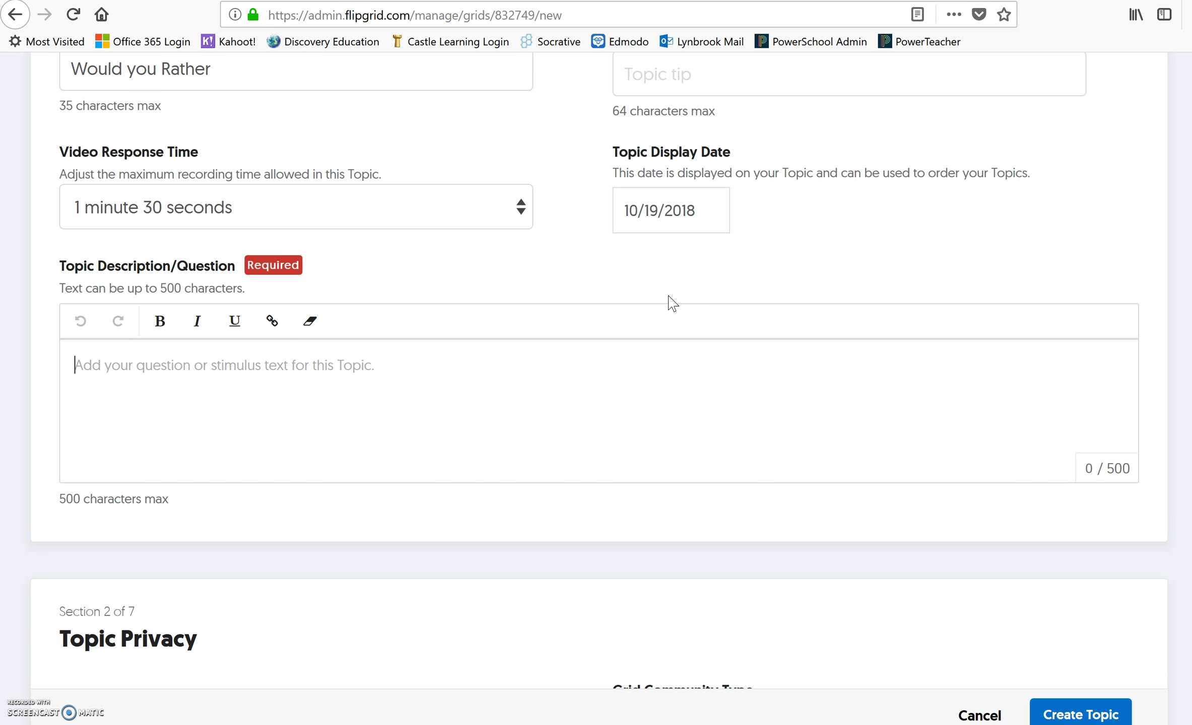
text(Would you rather buy a pair of jeans at 30% off or get $30 dollars off a pair of jeans?  Which is the better deal?  Defend your answer with math reasoning.)
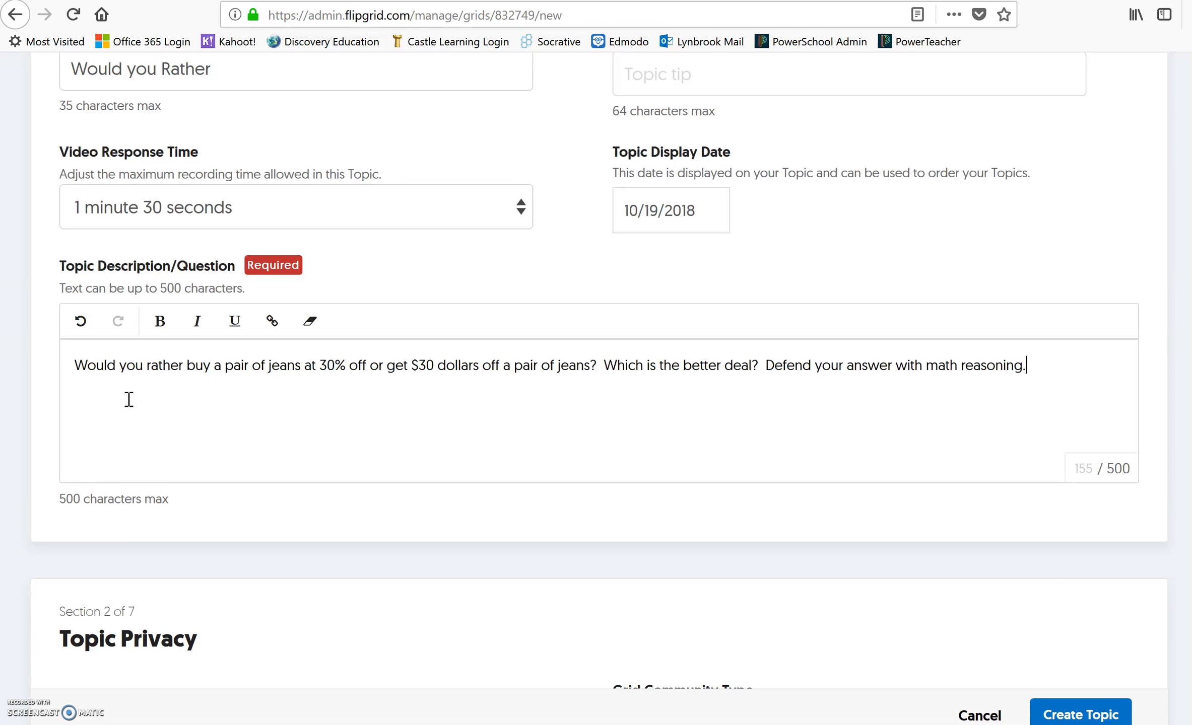
Turn on Video Moderation in the Topic Privacy section
scroll(659, 301, down, 5)
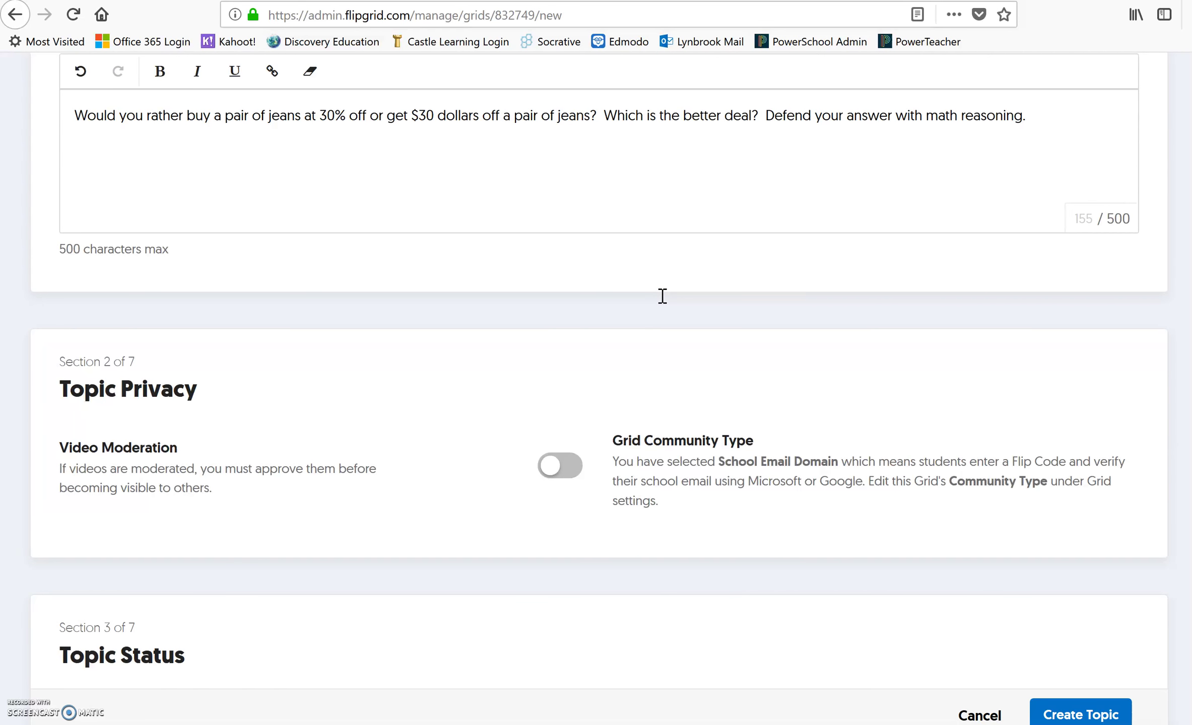
scroll(662, 296, down, 3)
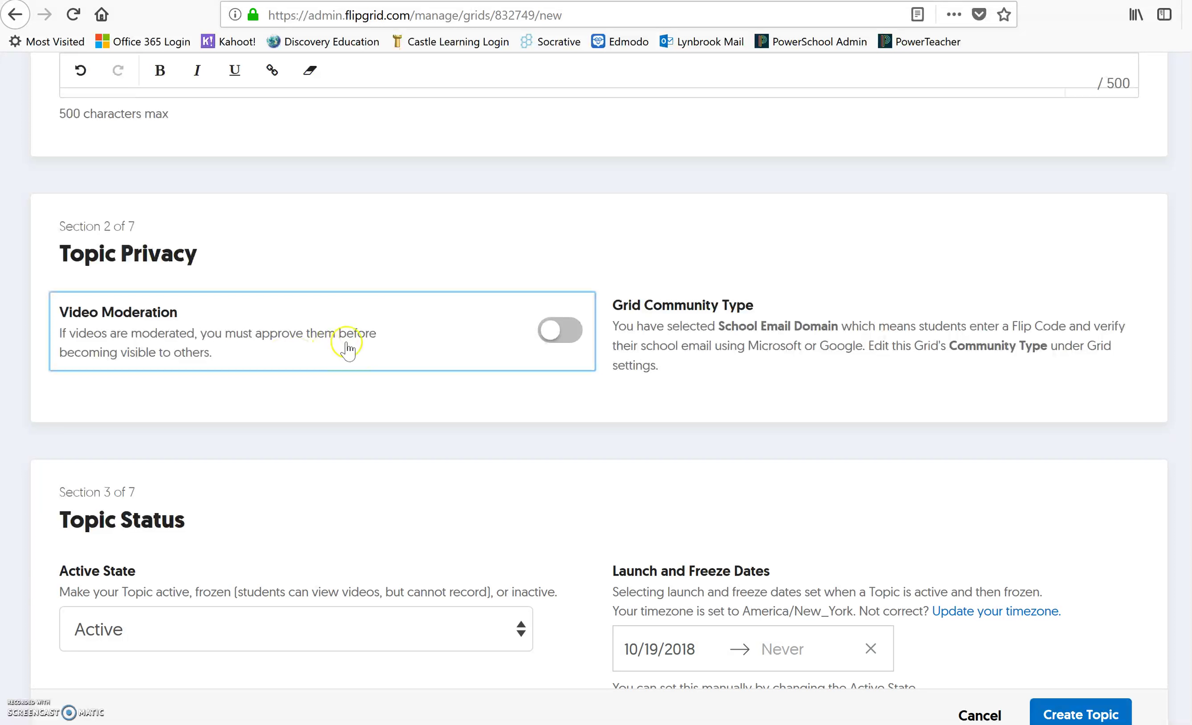
click(572, 332)
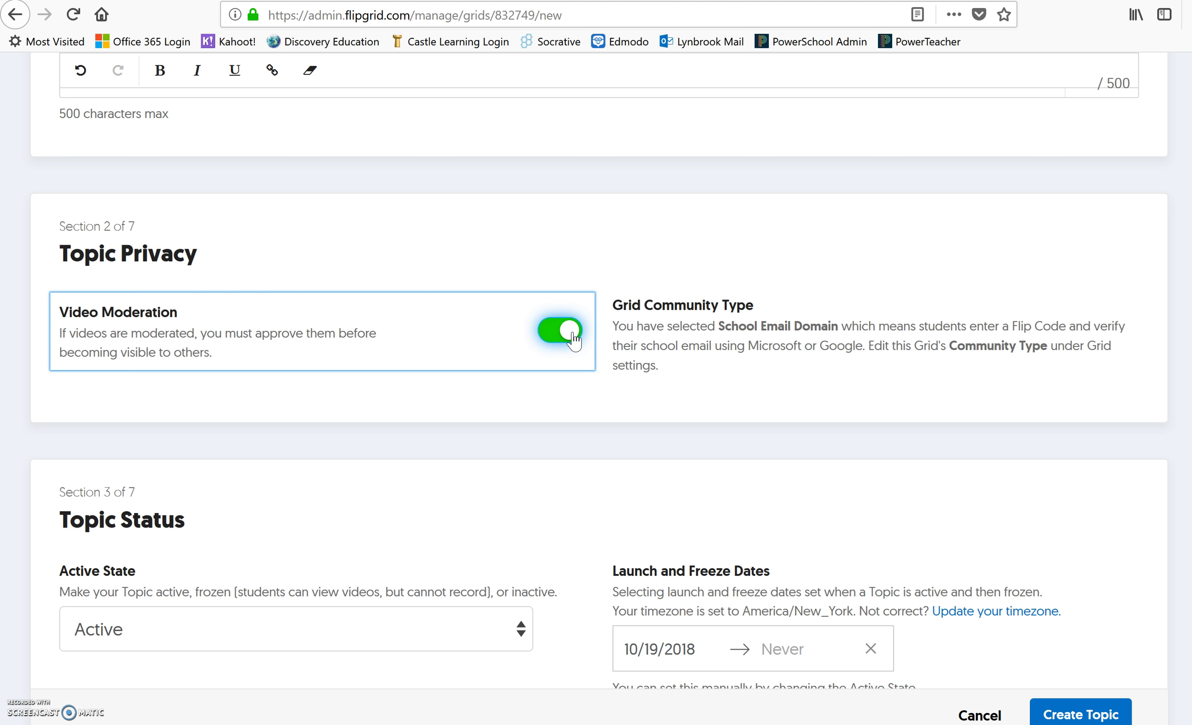
Examine the Active State choices in the Topic Status section and close them without changing the selection
scroll(688, 378, down, 2)
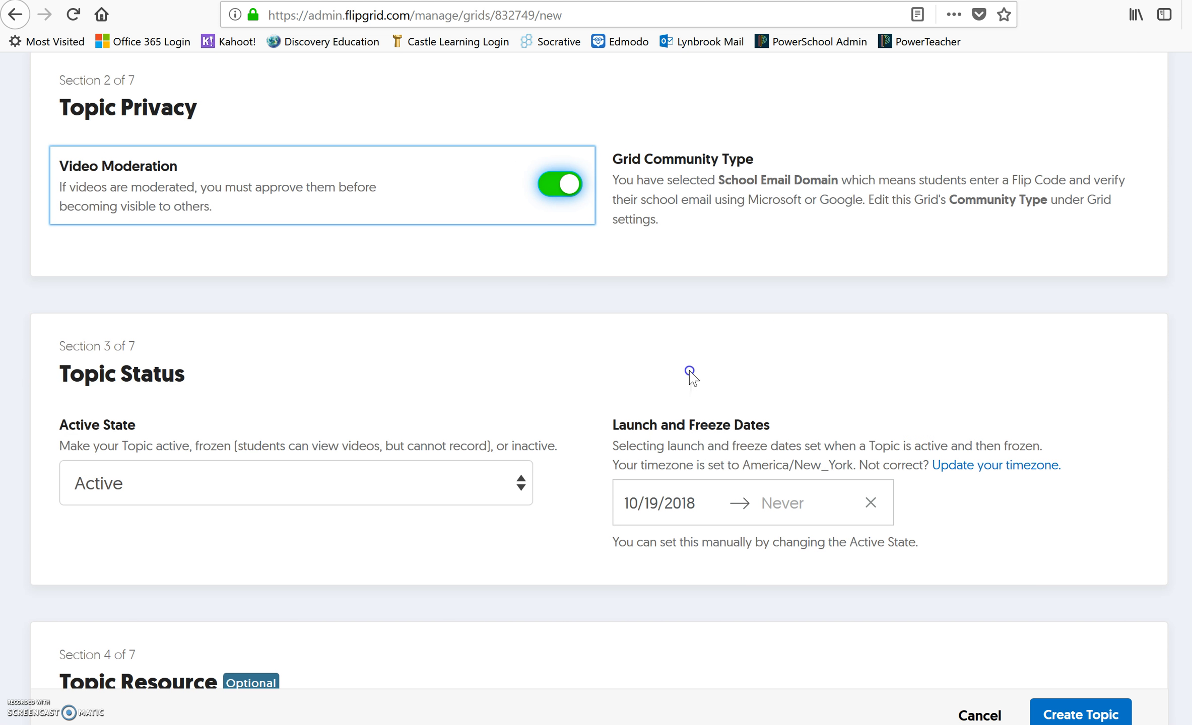
scroll(675, 506, down, 2)
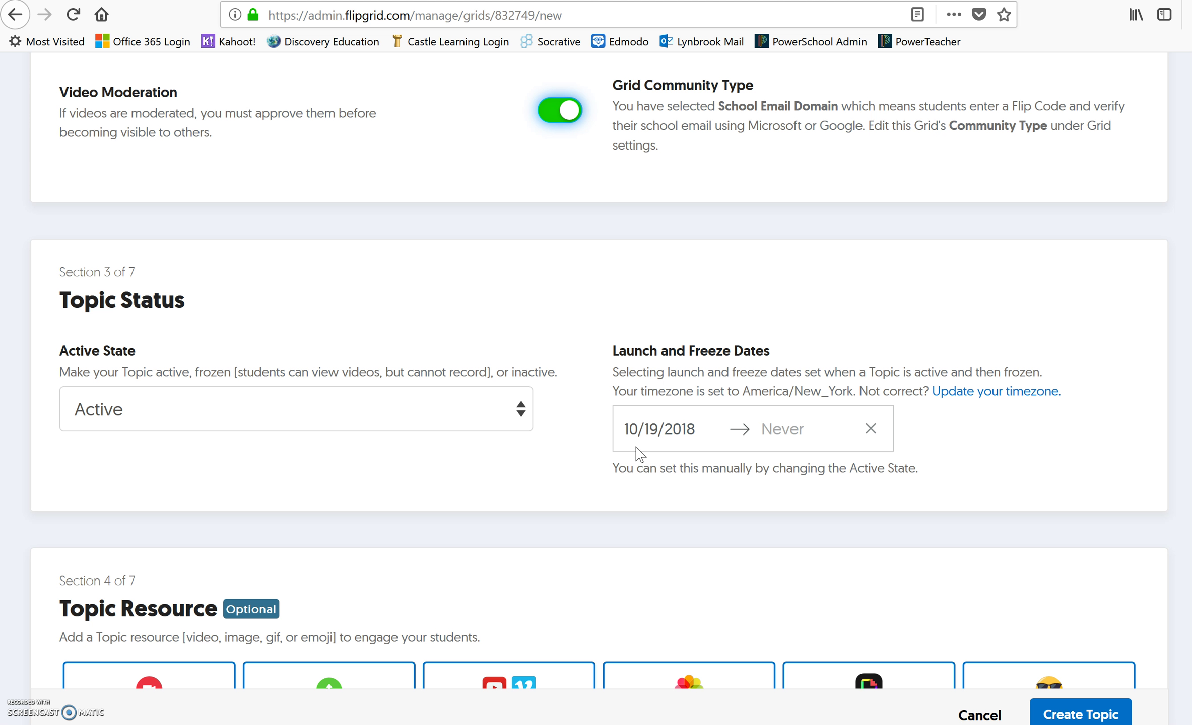
click(477, 420)
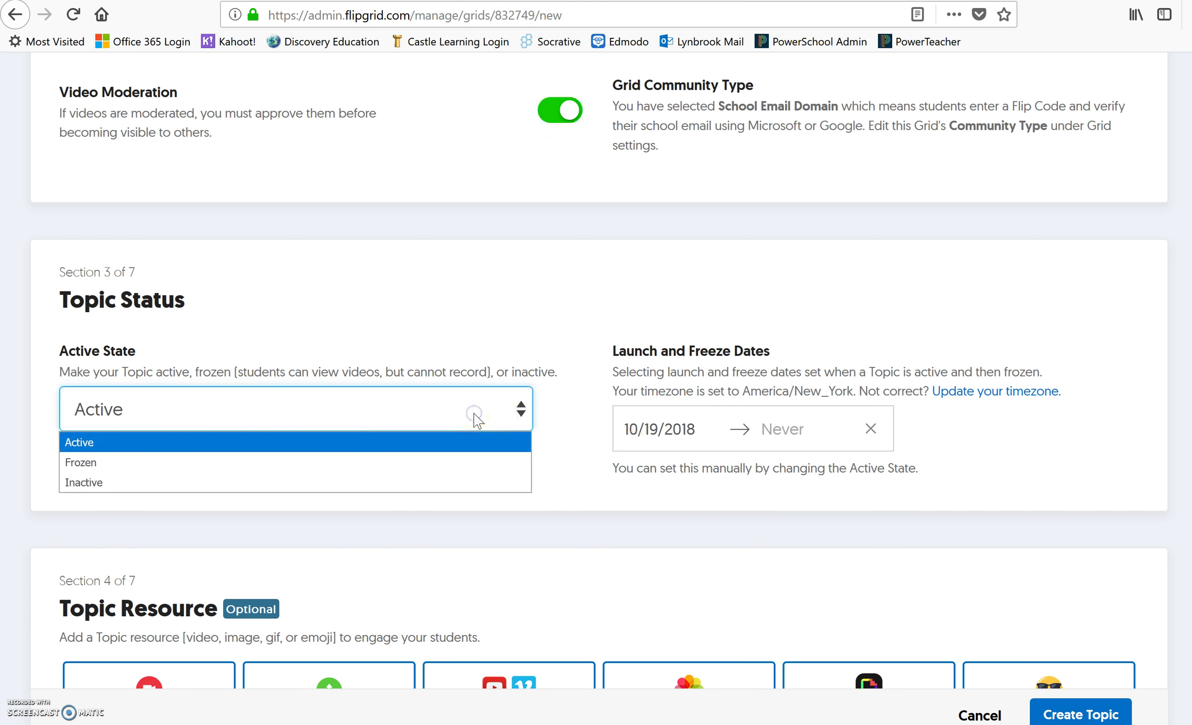
click(559, 327)
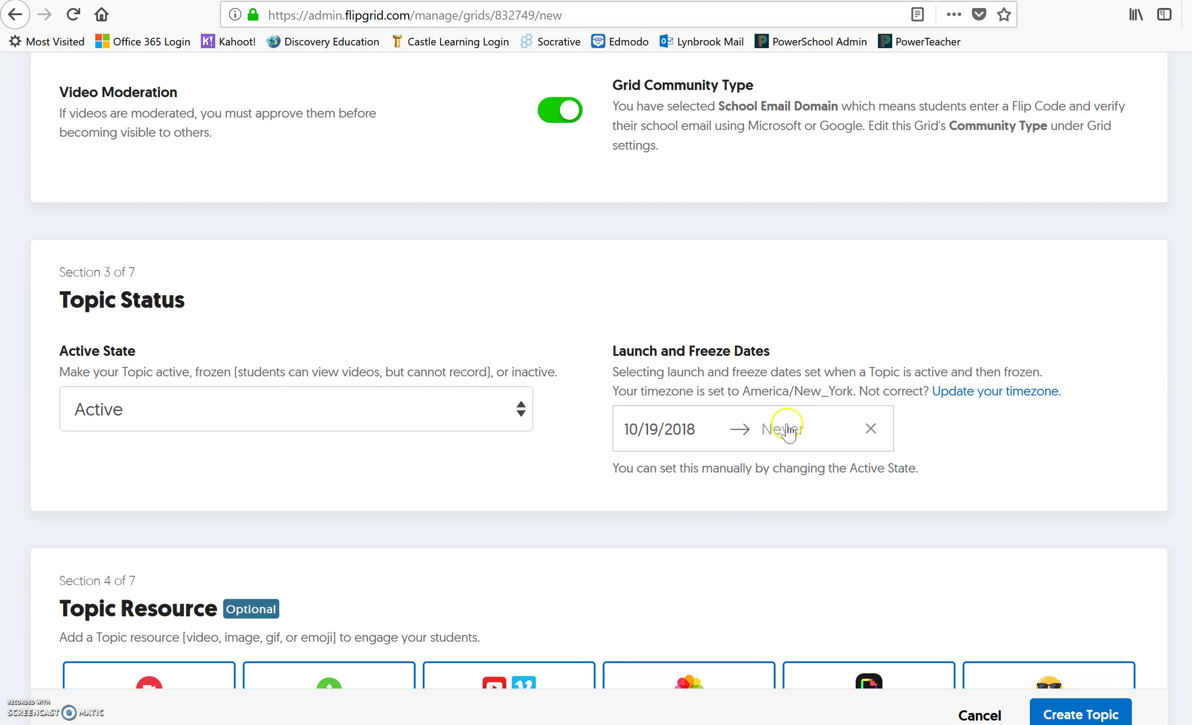
Examine the Topic Resource options, opening and closing the YouTube or Vimeo video link form
scroll(673, 337, down, 2)
scroll(673, 336, down, 2)
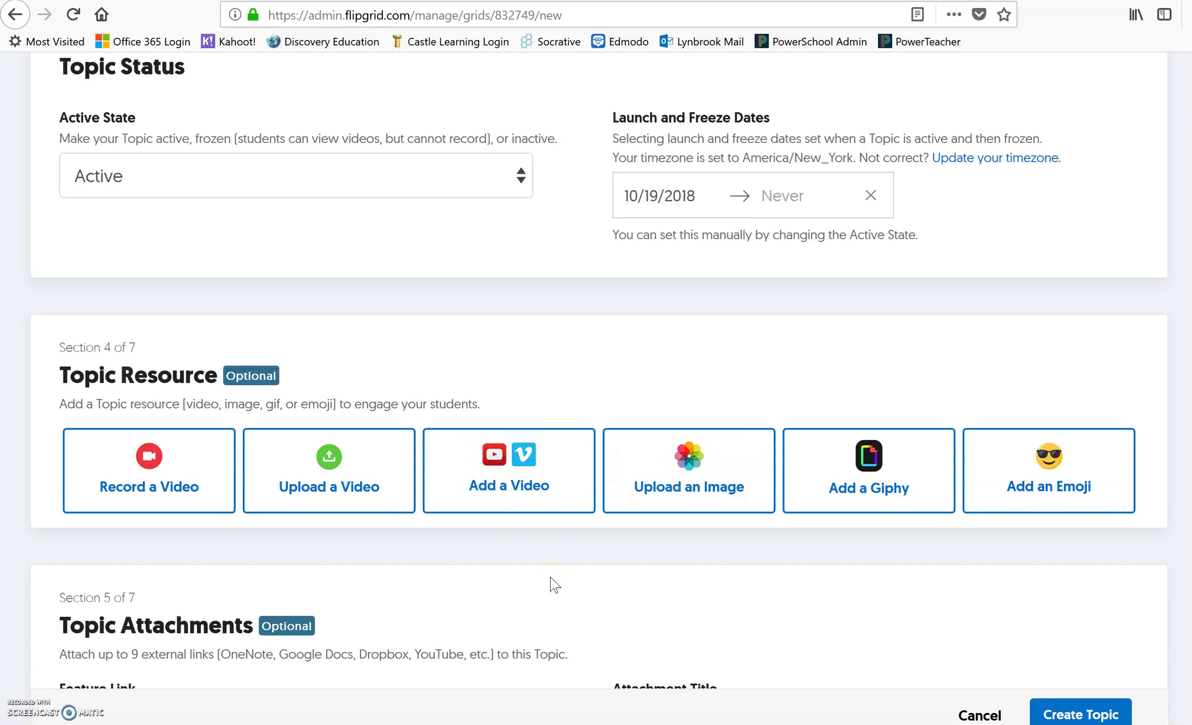
click(532, 481)
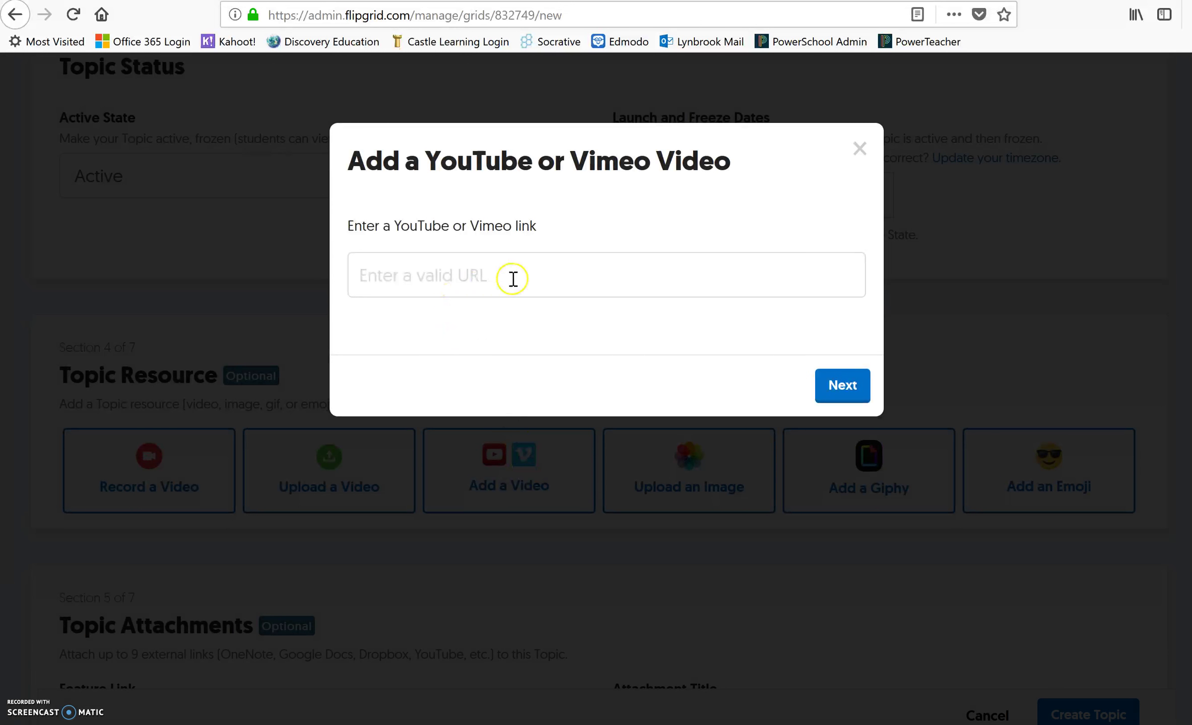
click(860, 151)
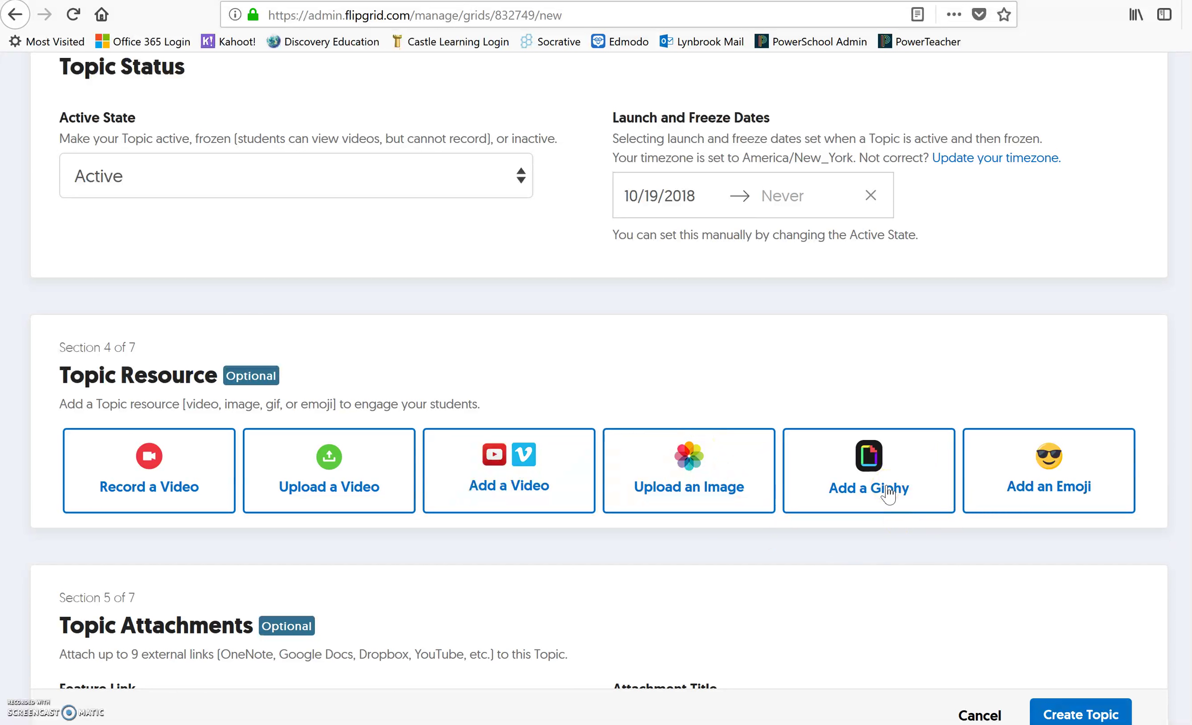
click(1086, 487)
Review the Topic Attachments and Video Features sections of the new topic form
scroll(646, 444, down, 3)
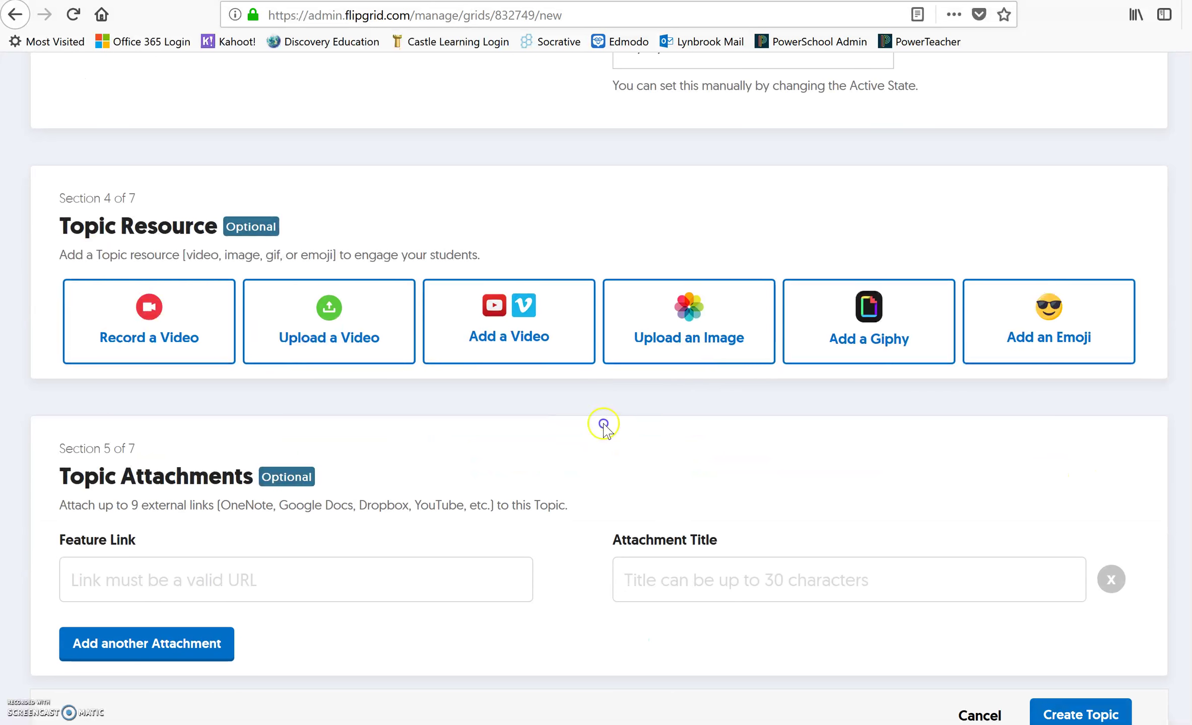
scroll(601, 470, down, 3)
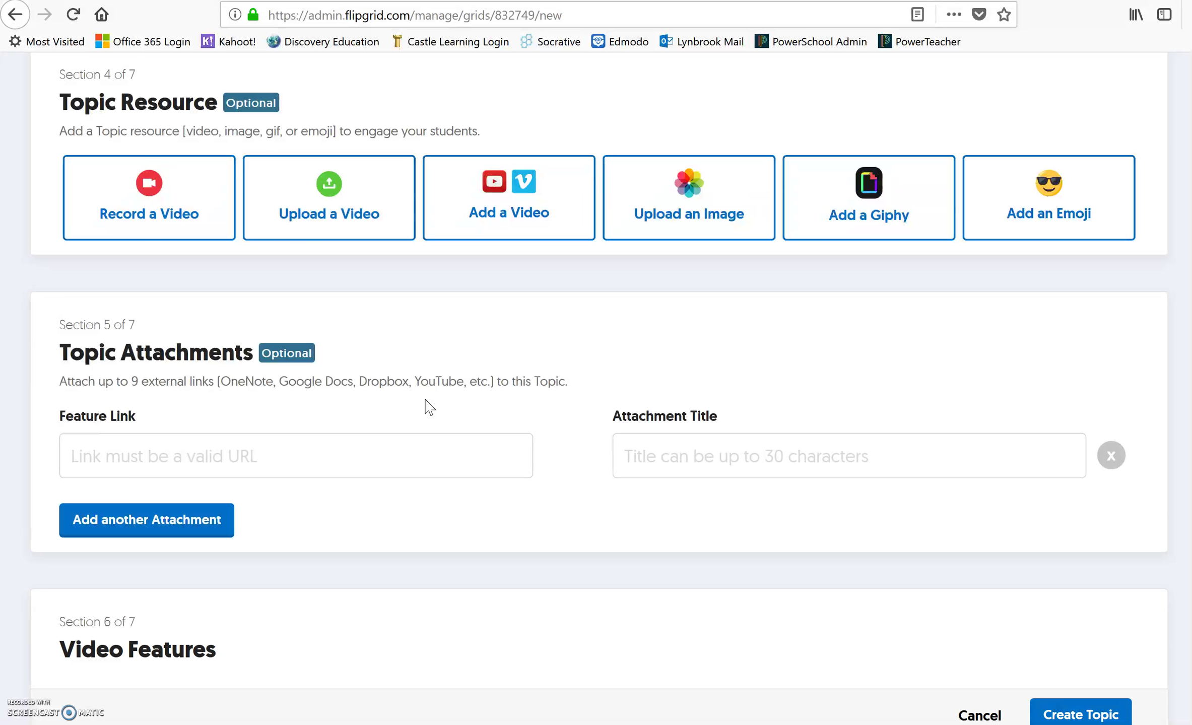
scroll(429, 406, down, 8)
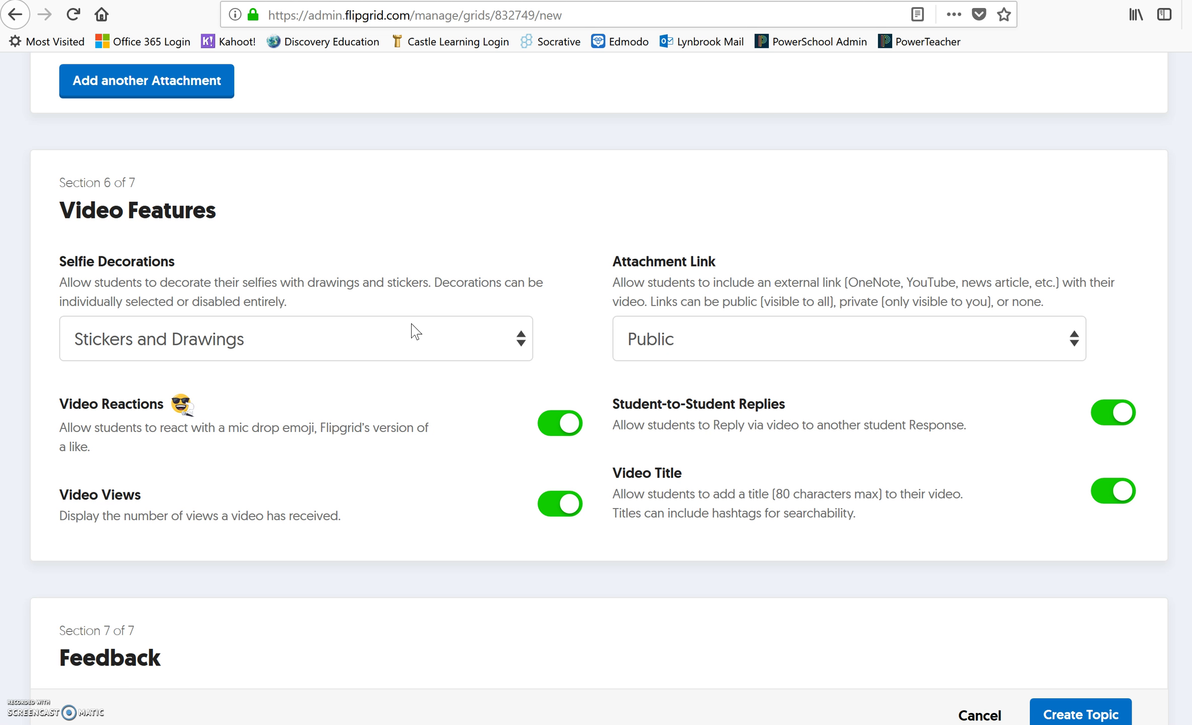
click(305, 526)
click(376, 455)
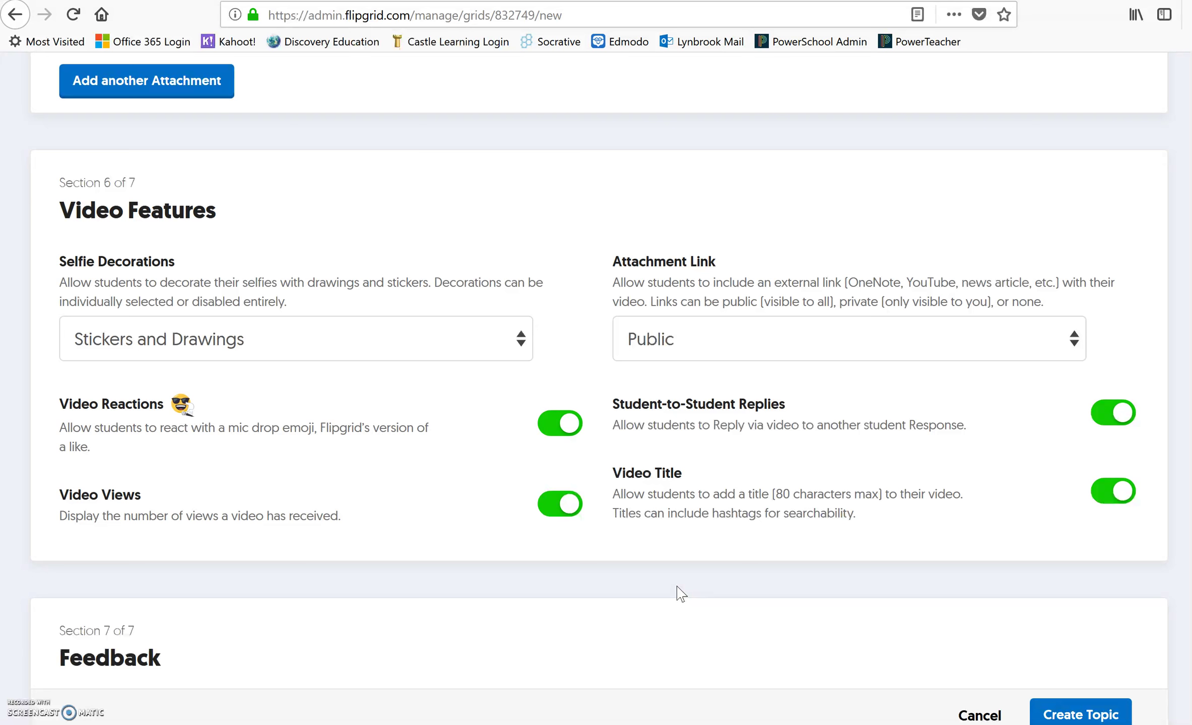
Look at the Custom Feedback rubric option in the Feedback section and switch back to Basic Feedback
scroll(716, 526, down, 5)
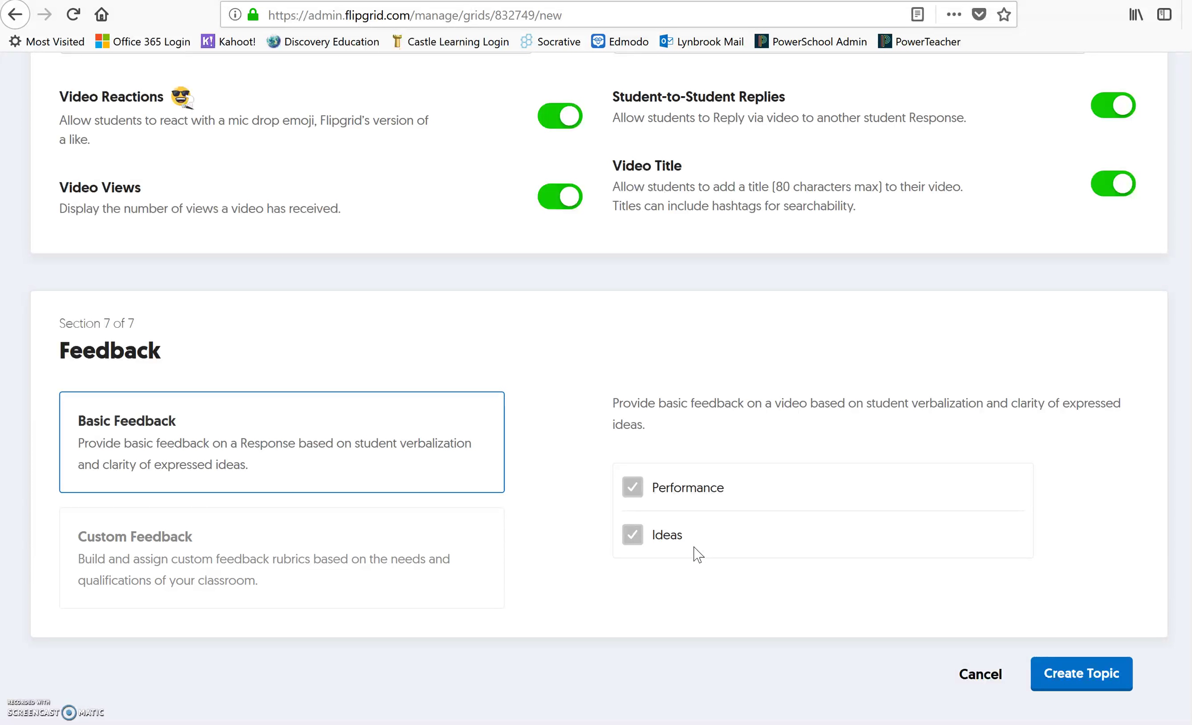
click(222, 551)
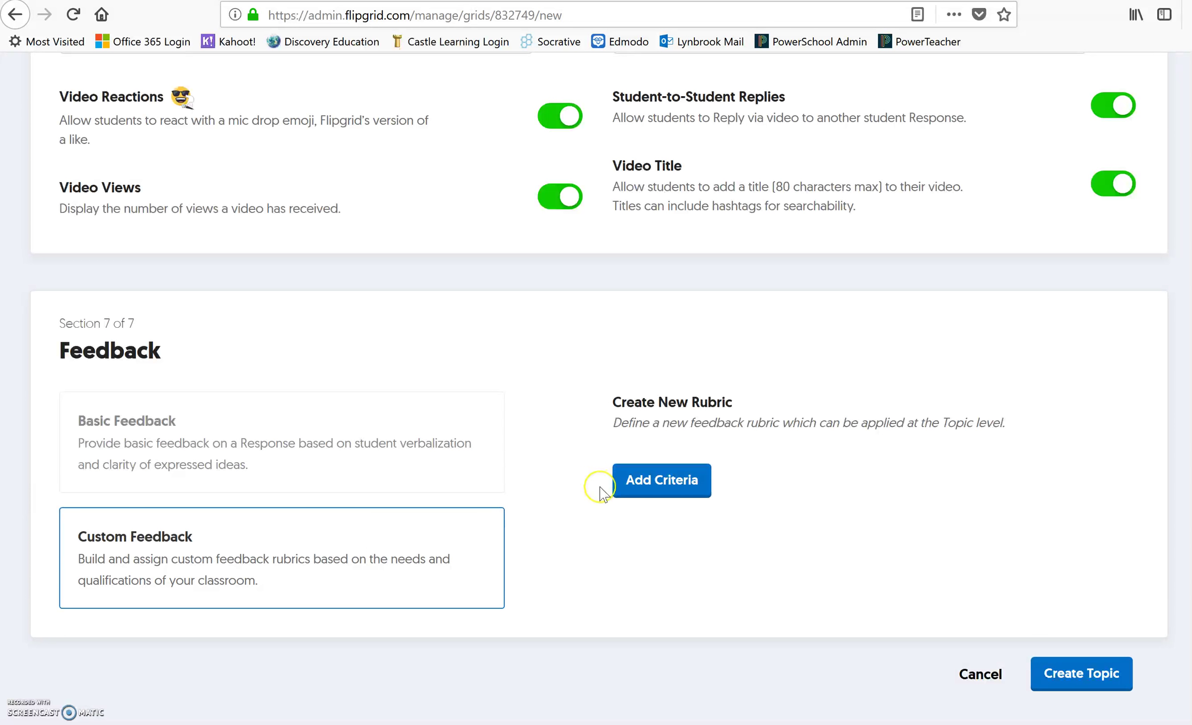
click(365, 464)
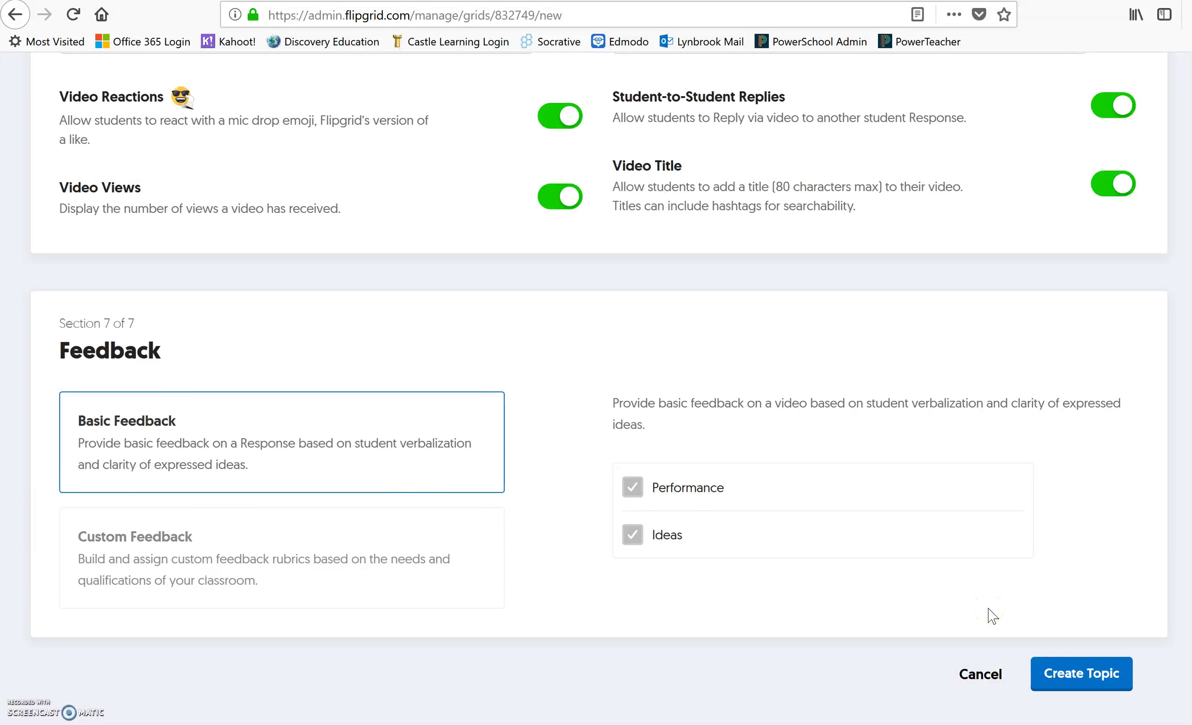
Check over the topic form, create the topic, and dismiss the confirmation dialog
scroll(698, 627, up, 15)
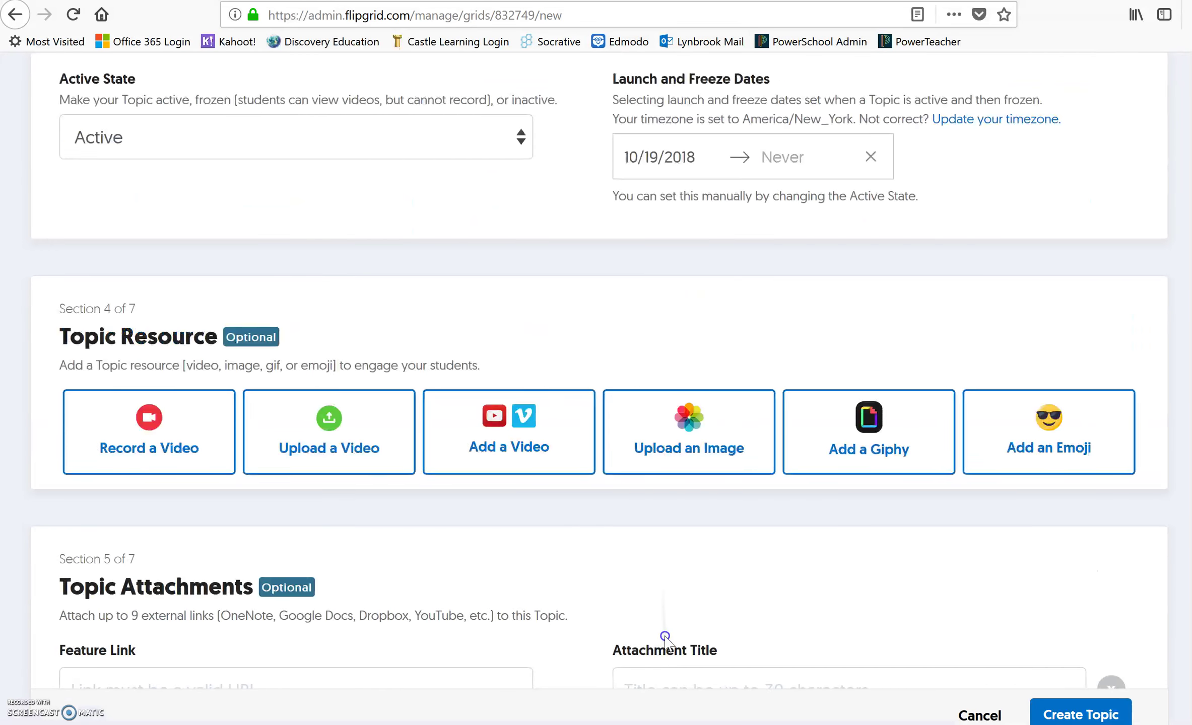
scroll(763, 292, down, 15)
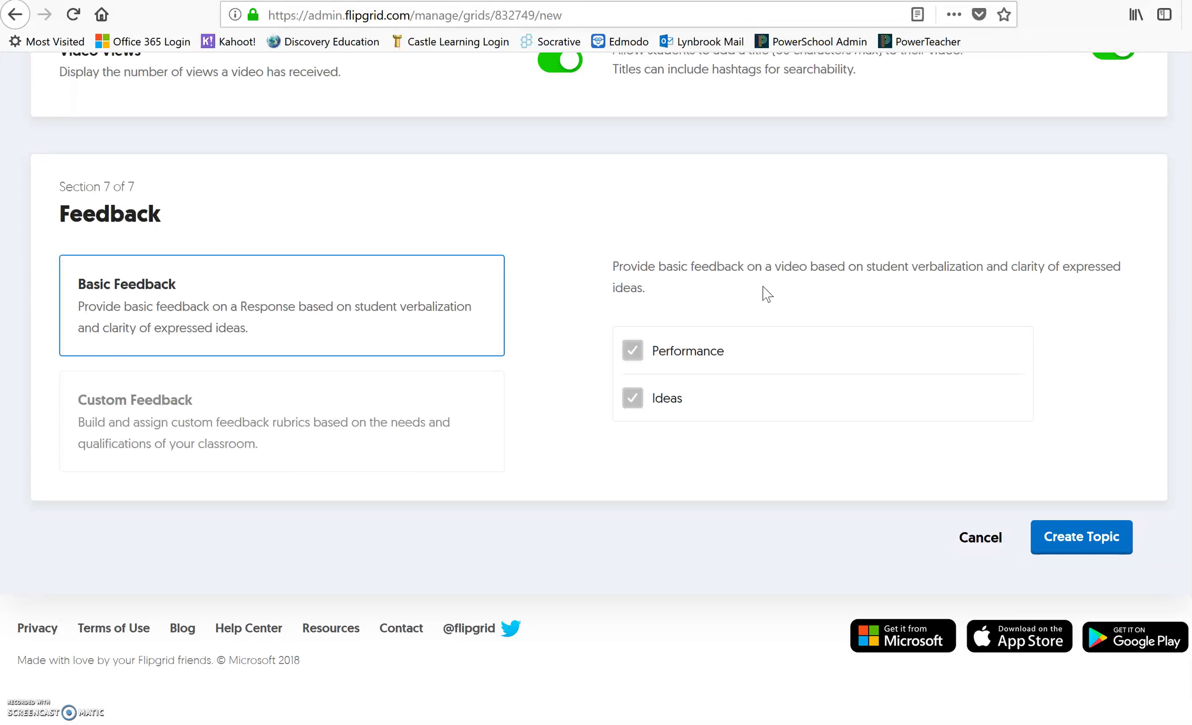
click(1088, 540)
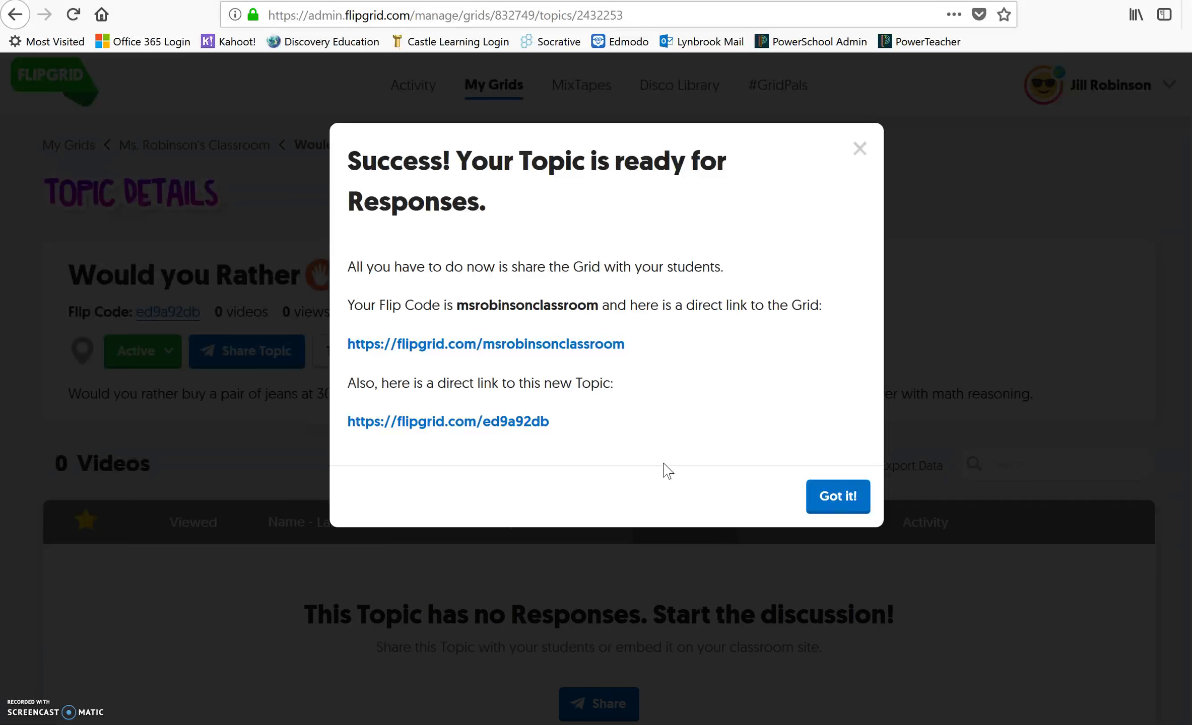
click(824, 503)
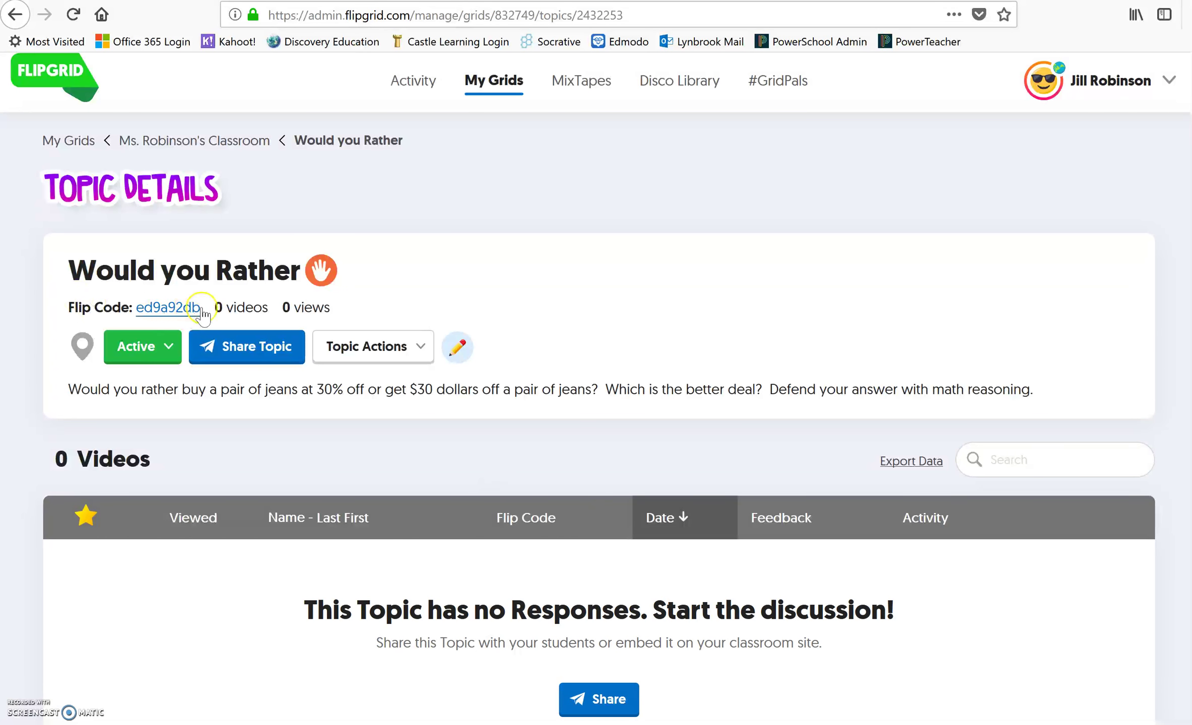
Check the Would you Rather topic's status options, and copy its Topic Link from the sharing options
click(152, 352)
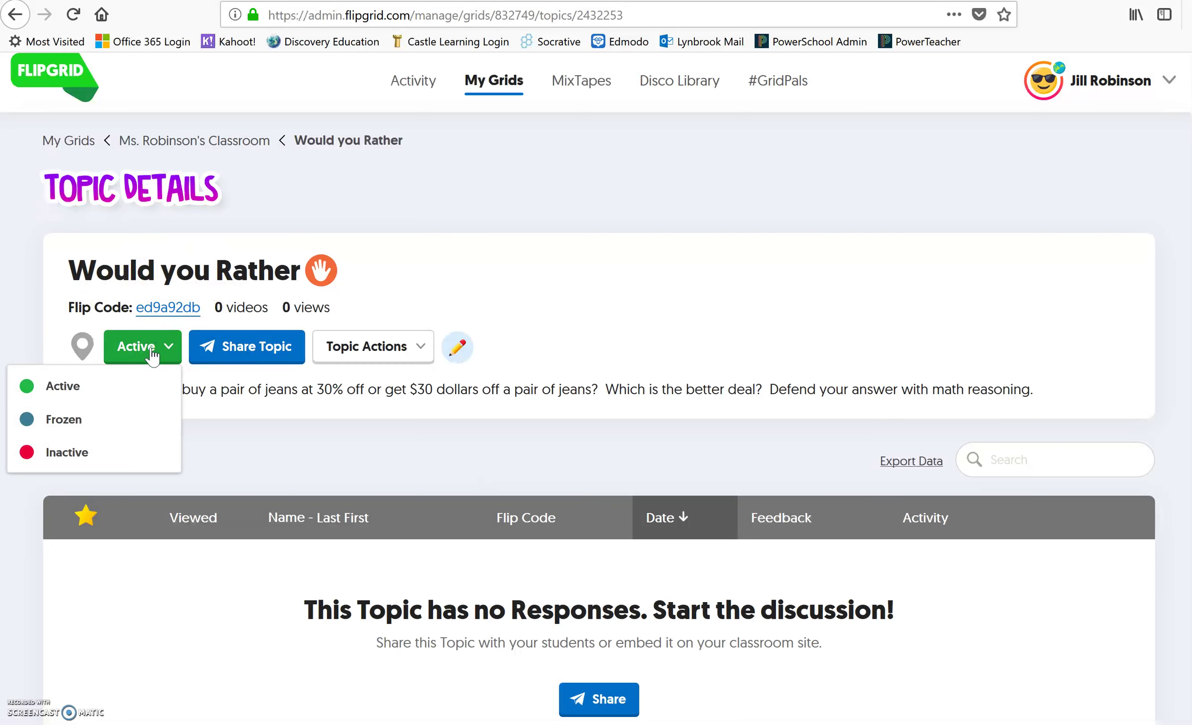
click(417, 298)
click(259, 349)
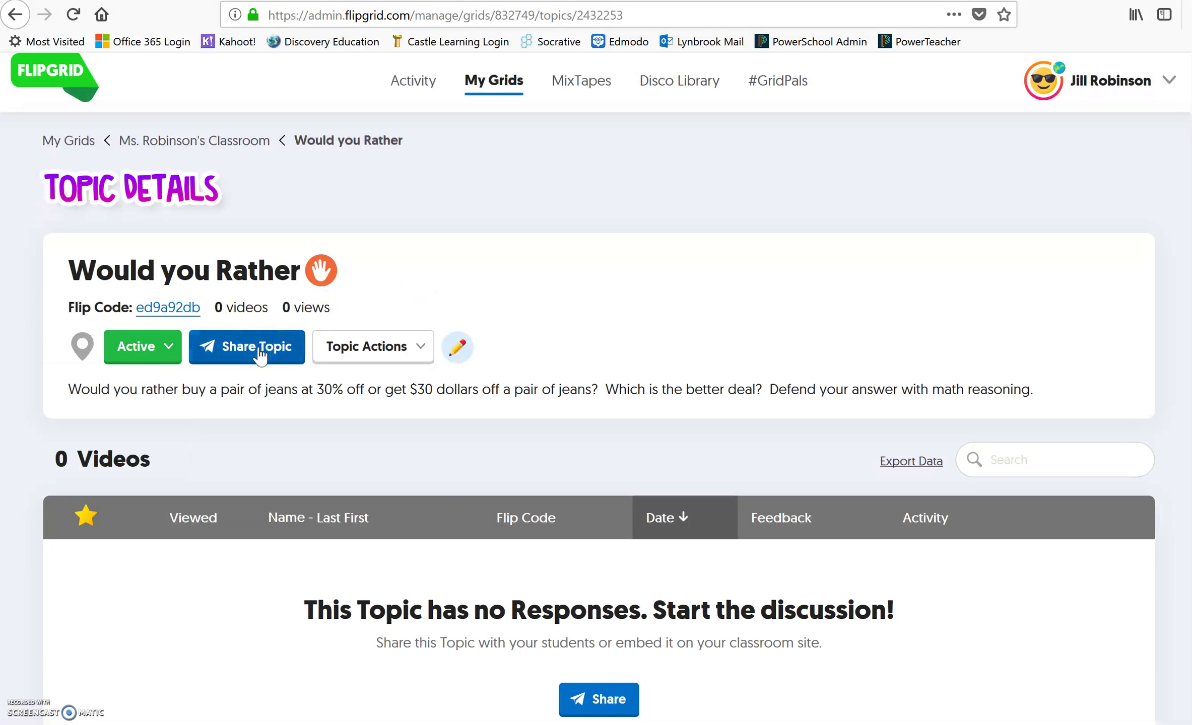
click(258, 347)
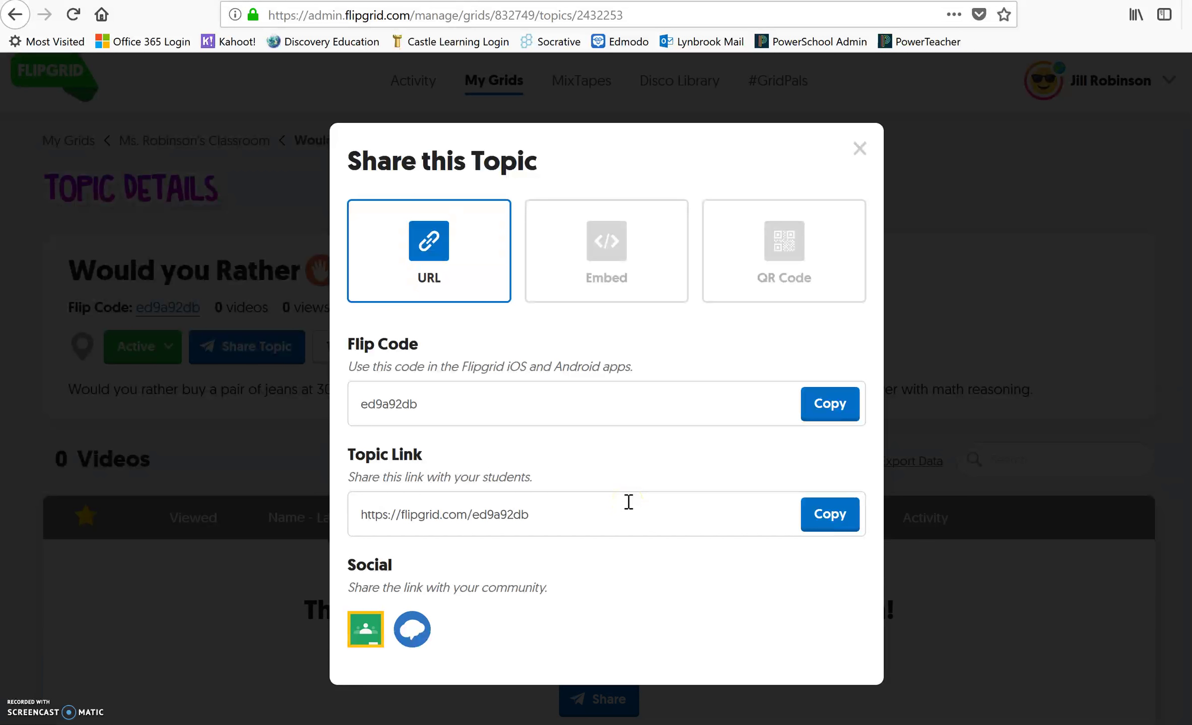
click(839, 515)
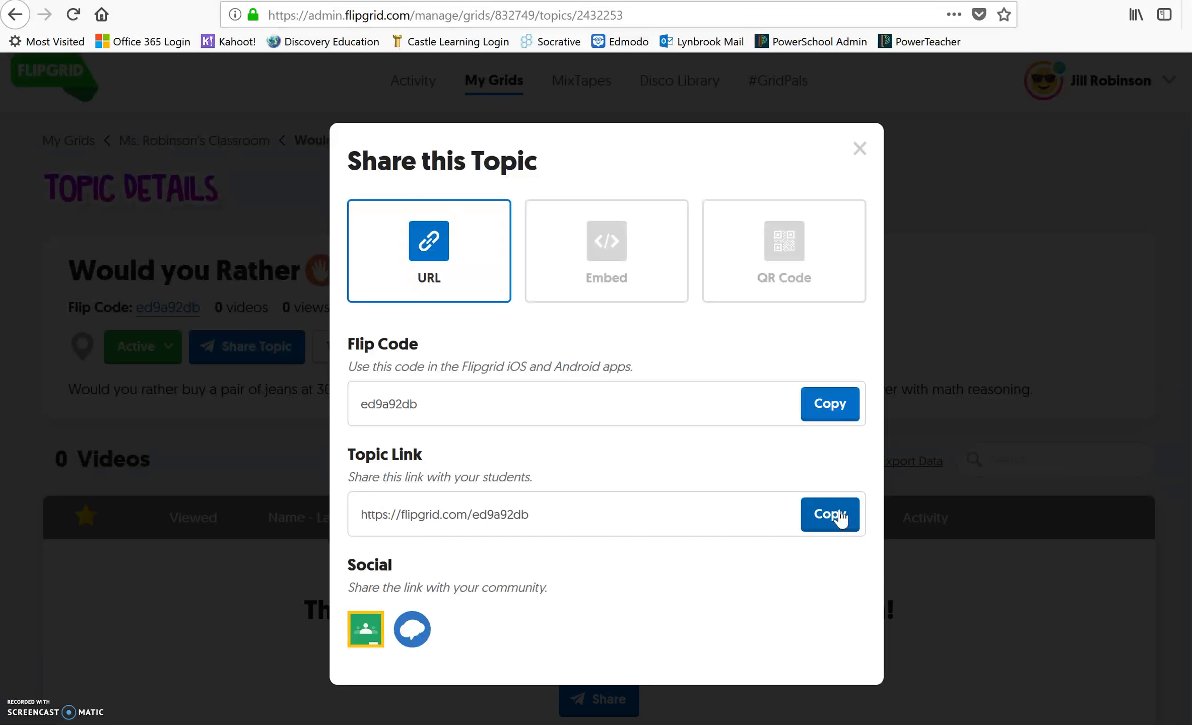
click(838, 514)
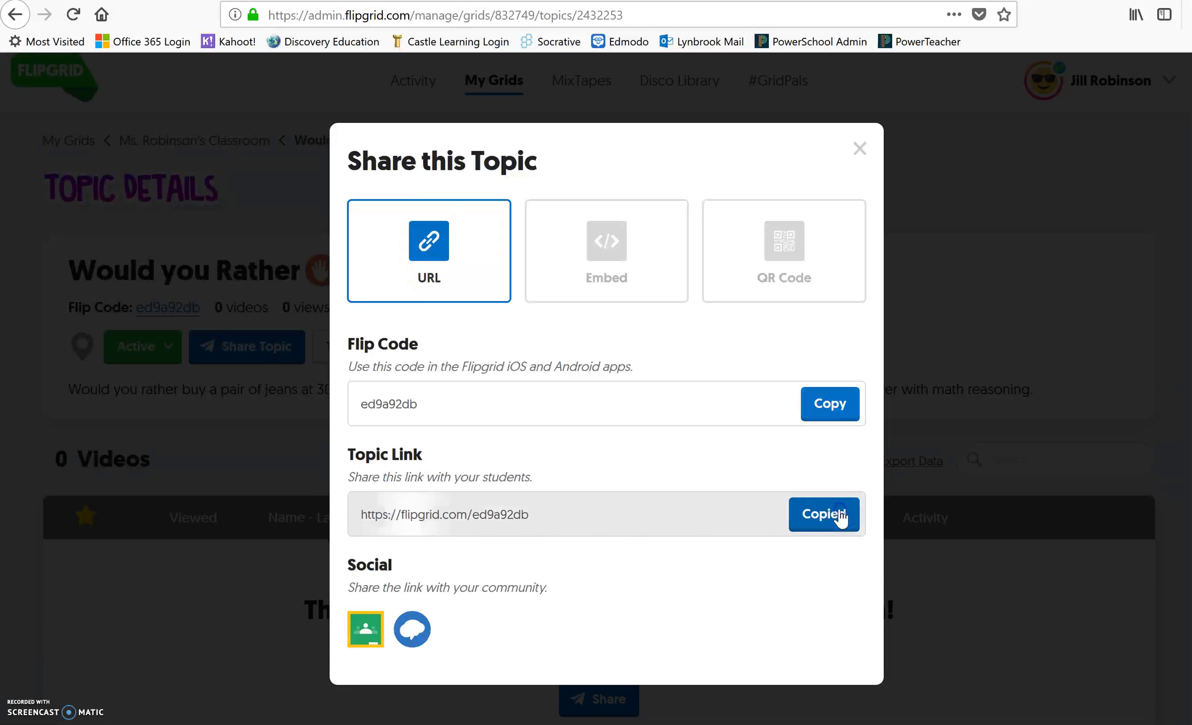